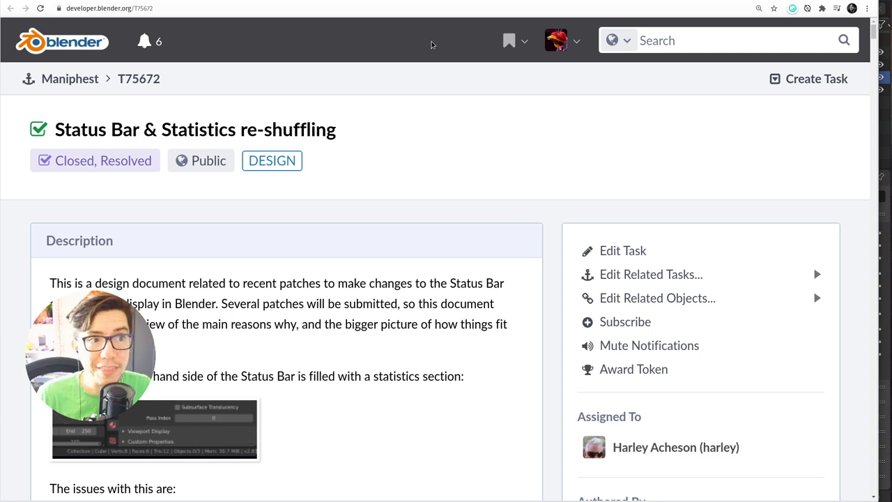
Read through design task T75672 on status bar statistics, then bring the Blender 2.91 window forward.
scroll(422, 239, down, 3)
scroll(425, 242, down, 2)
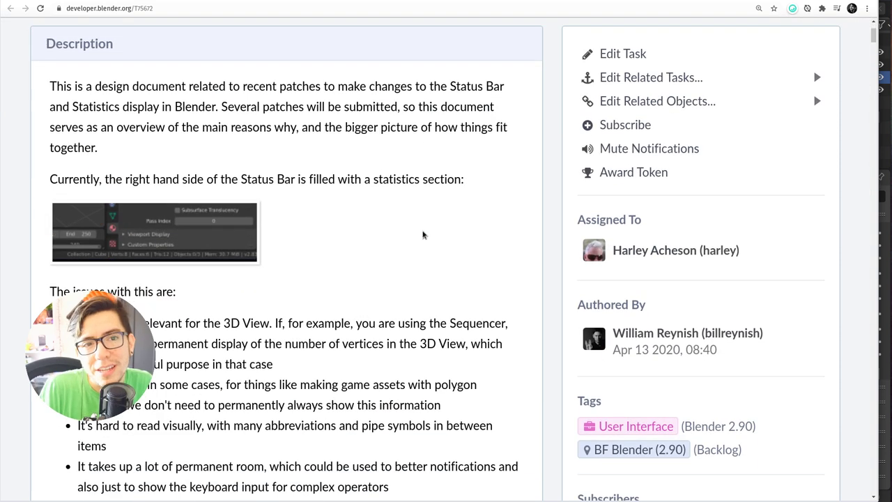
scroll(362, 213, down, 1)
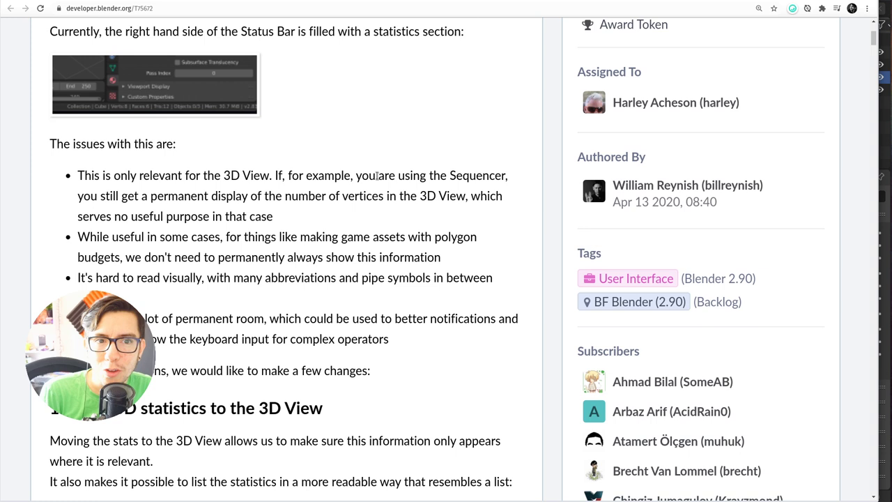
scroll(407, 152, down, 5)
scroll(185, 297, down, 1)
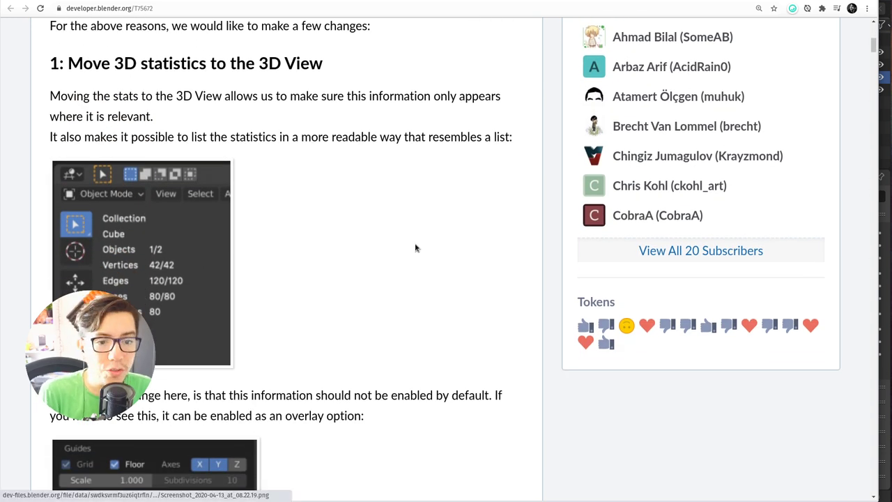
click(886, 151)
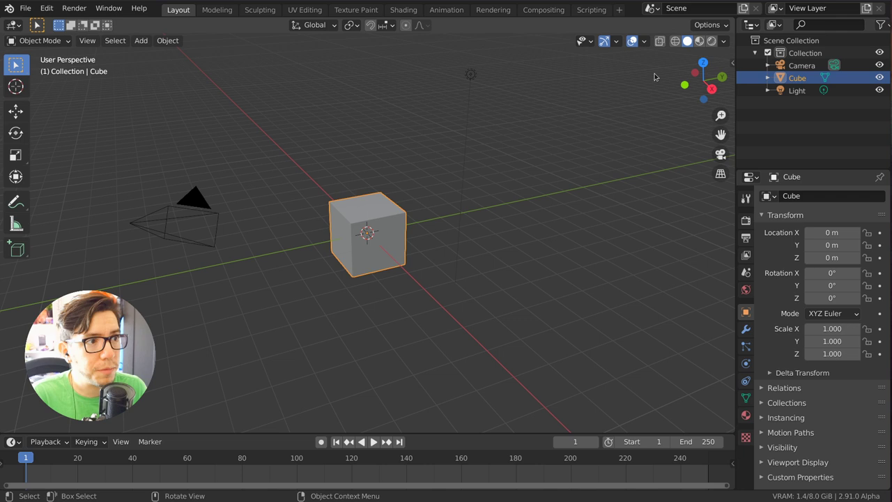
Enable the Statistics viewport overlay so object, vertex, edge, face and triangle counts appear.
click(644, 41)
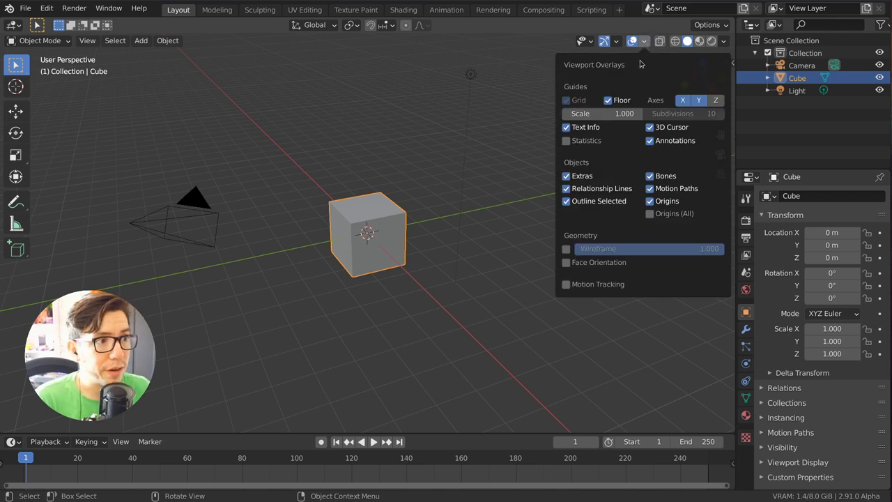
click(586, 141)
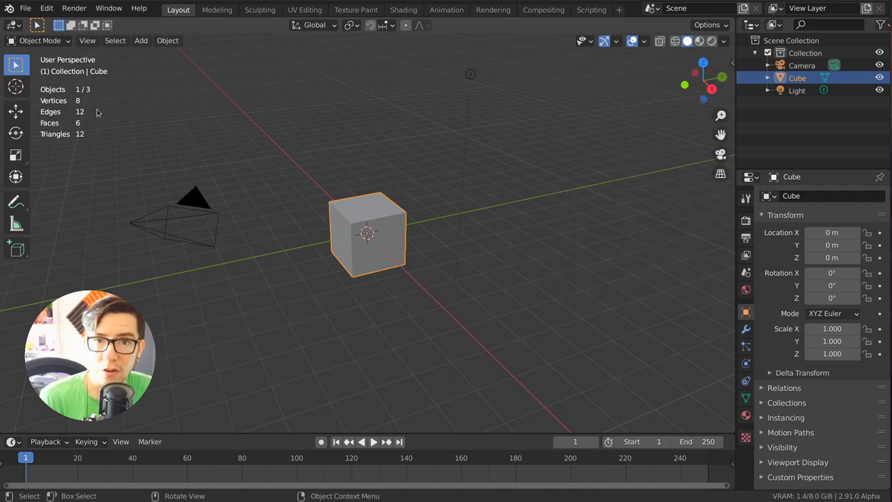
click(644, 40)
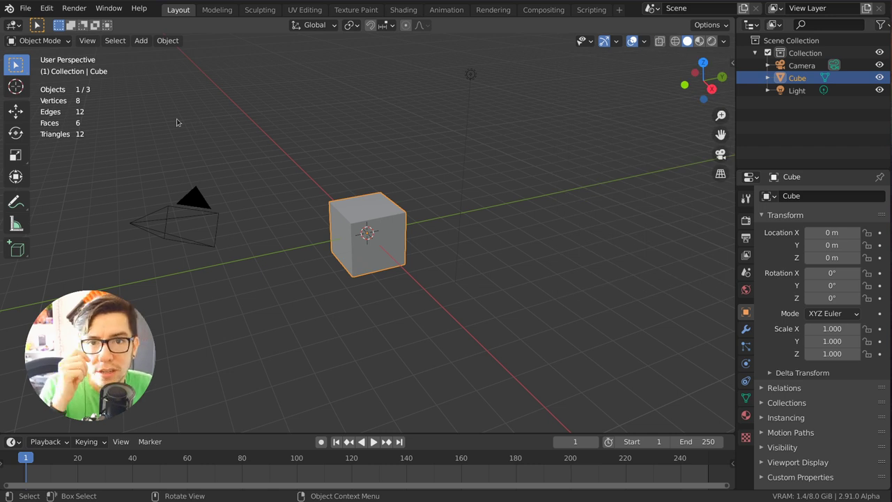
Add an armature, extrude an extra bone in Edit Mode, return to Object Mode and deselect everything.
scroll(395, 215, down, 3)
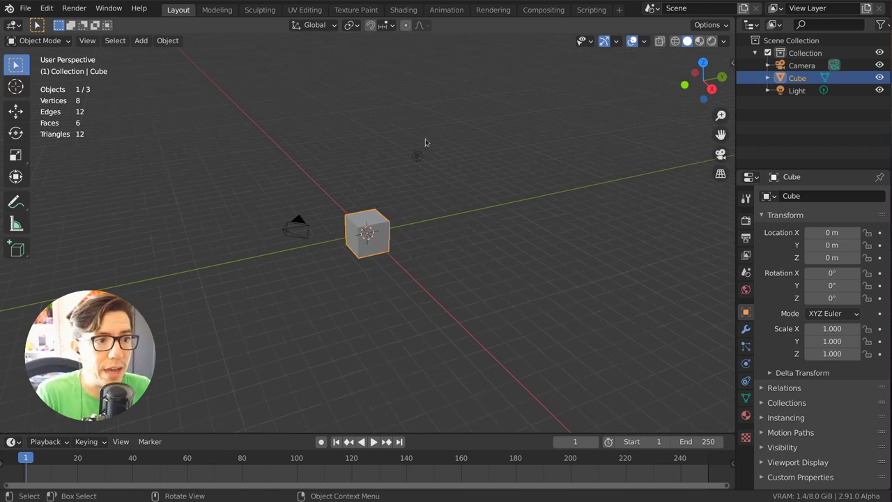
key(shift+a)
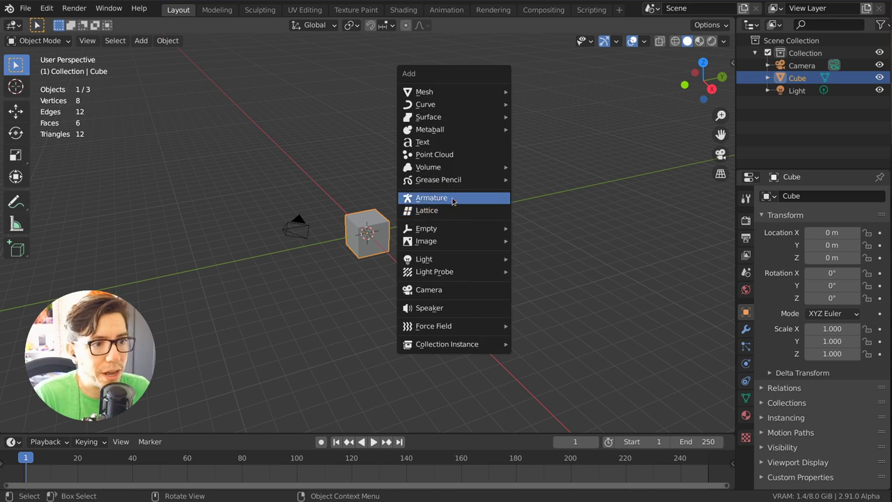
click(432, 198)
key(Tab)
scroll(472, 215, up, 3)
key(e)
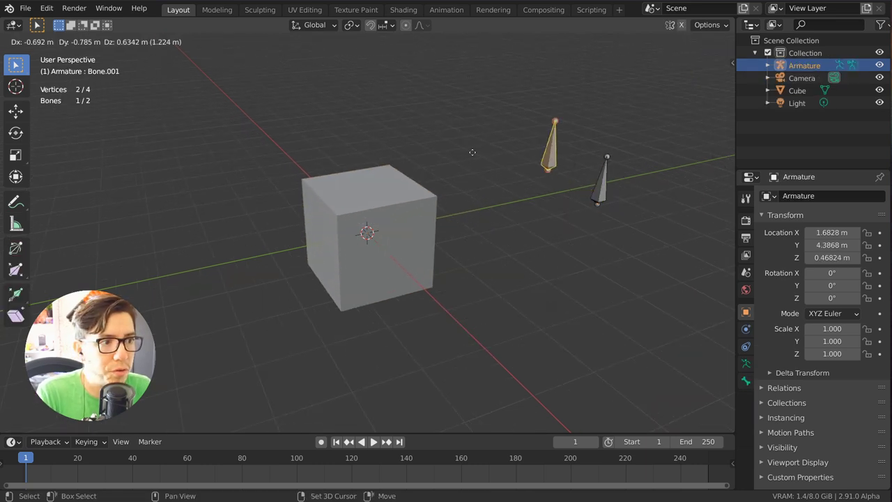
click(471, 152)
key(Tab)
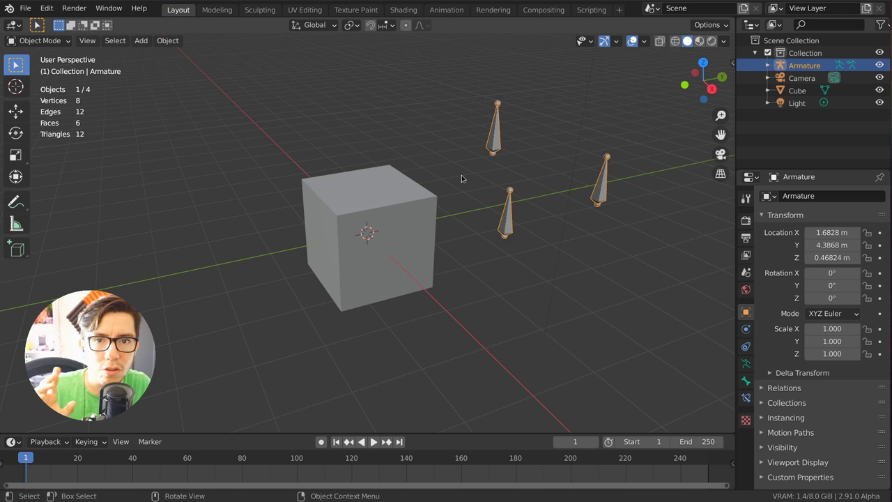
key(alt+a)
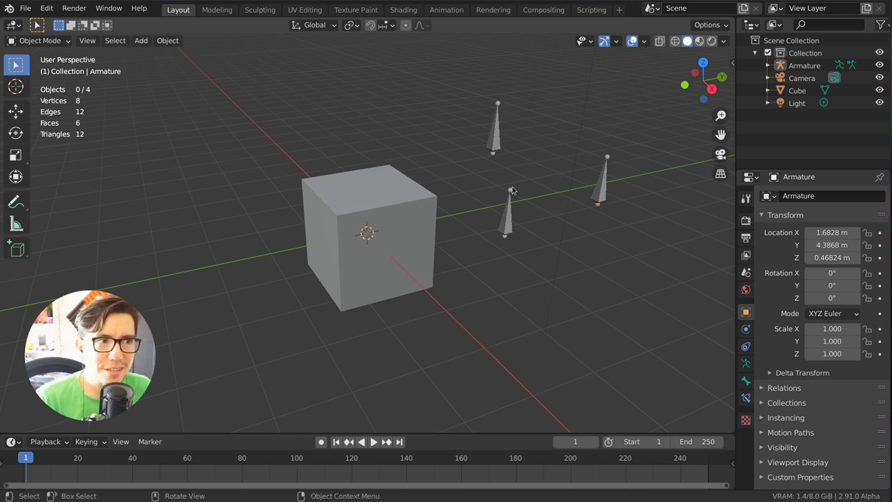
click(543, 10)
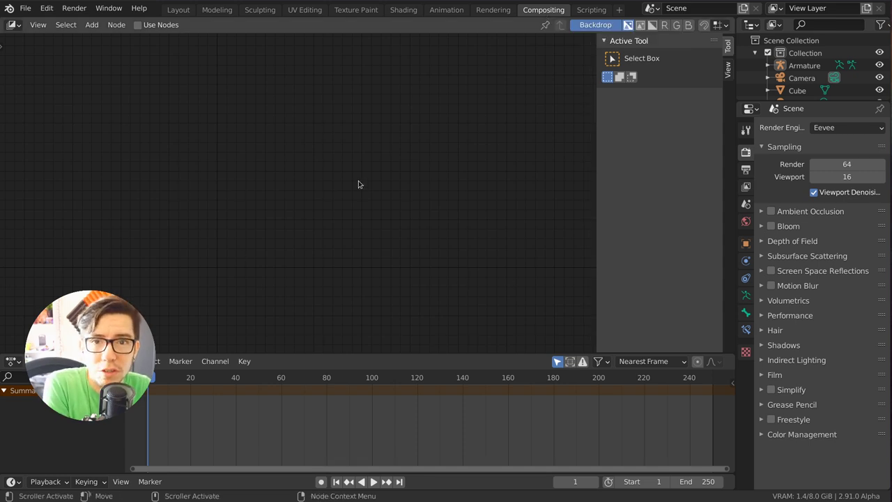
click(178, 11)
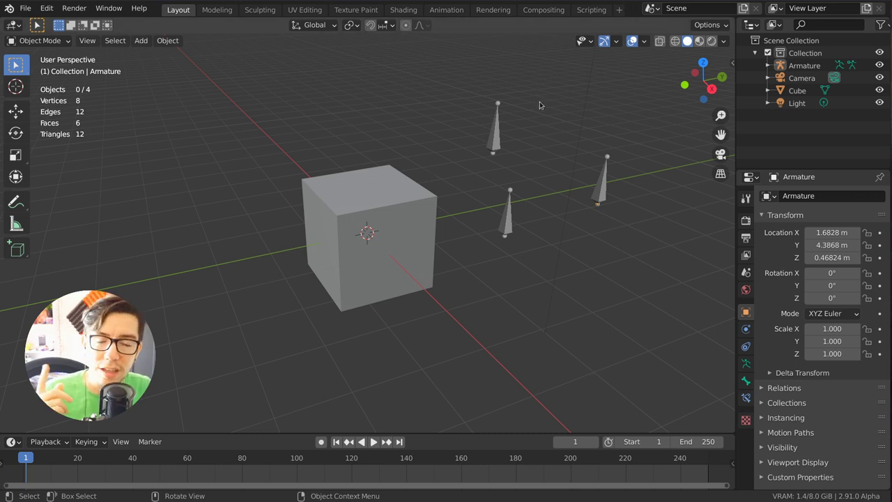
Hide Video Memory and show Scene Statistics and System Memory in the status bar.
click(644, 41)
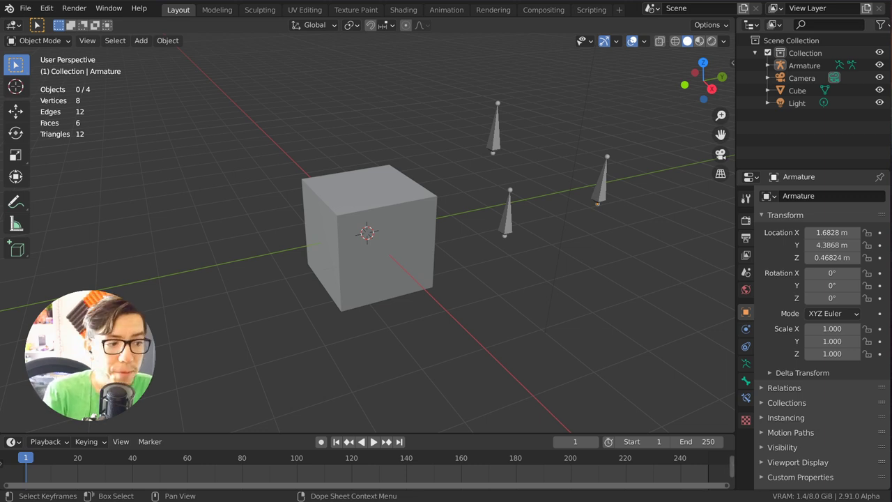
right_click(772, 499)
click(758, 474)
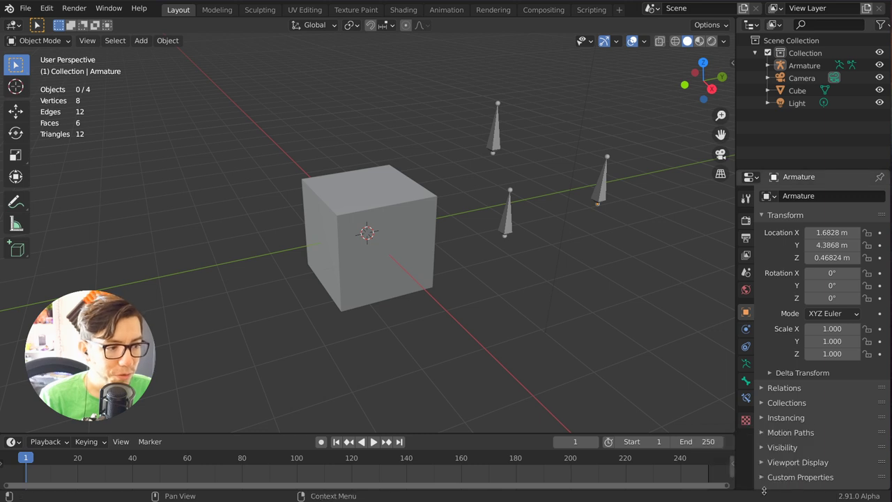
right_click(764, 490)
click(772, 452)
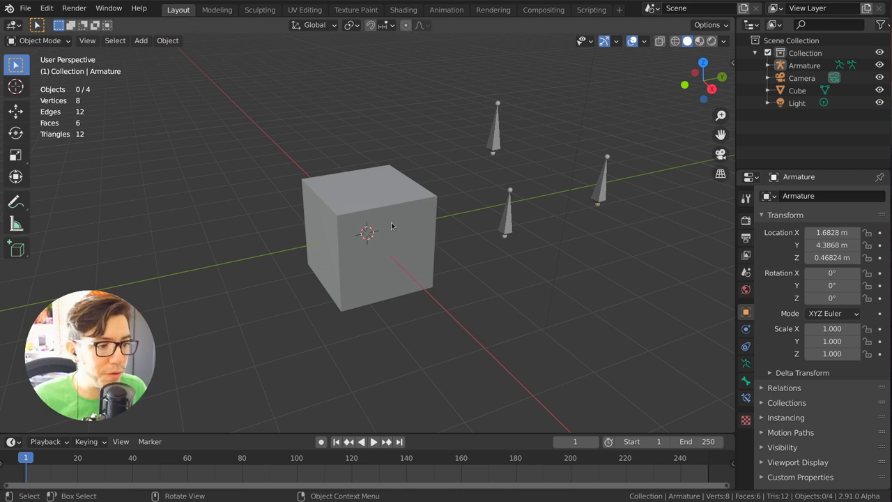
right_click(647, 496)
click(641, 463)
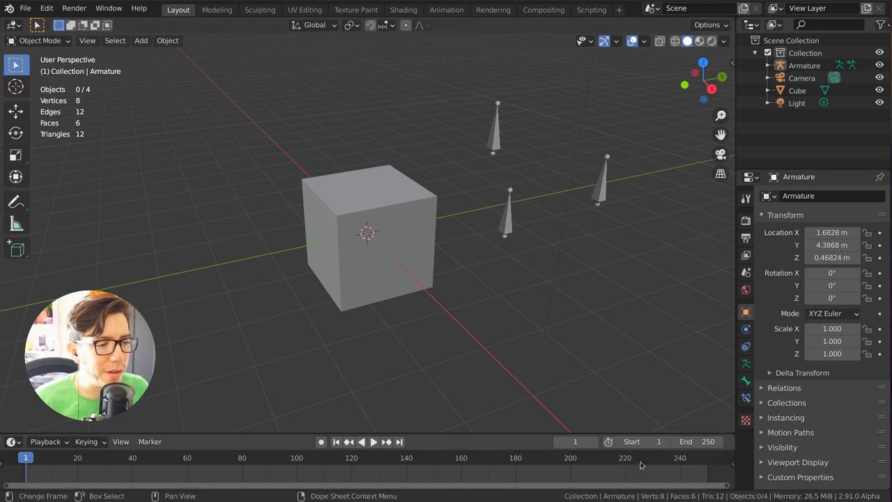
Turn Video Memory back on and turn System Memory and Scene Statistics off in the status bar.
right_click(708, 496)
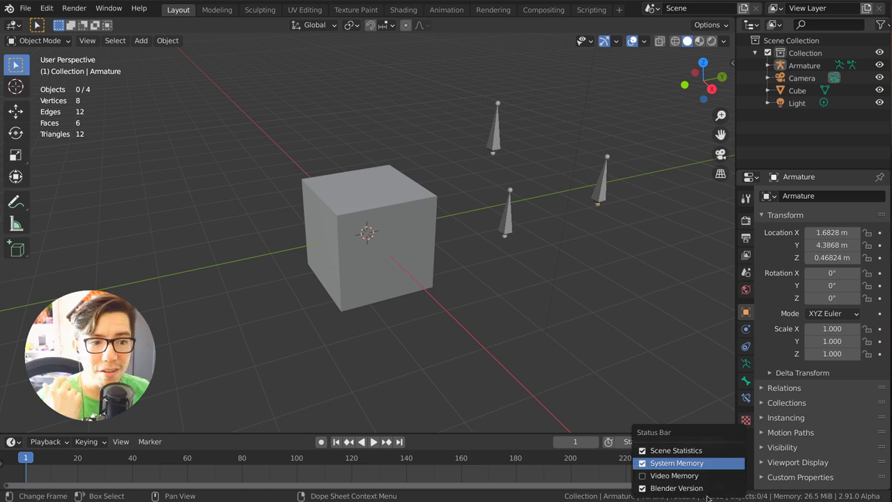
click(670, 476)
right_click(691, 497)
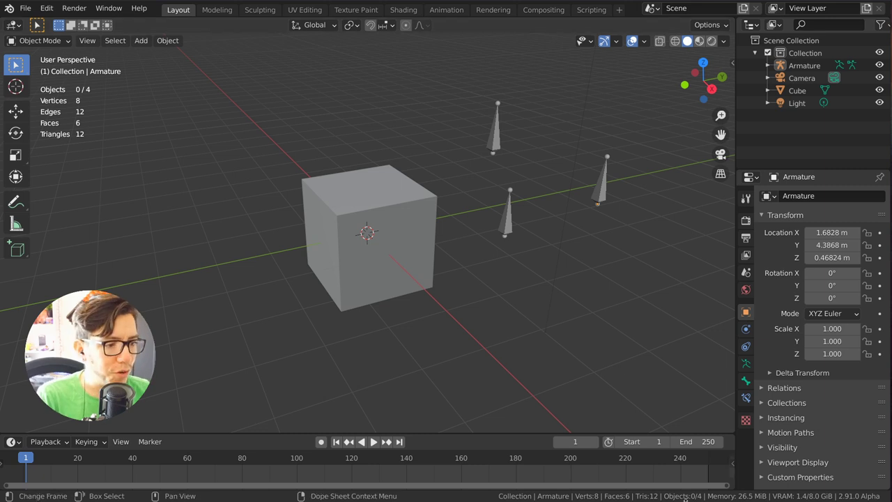
right_click(685, 497)
click(675, 463)
right_click(700, 496)
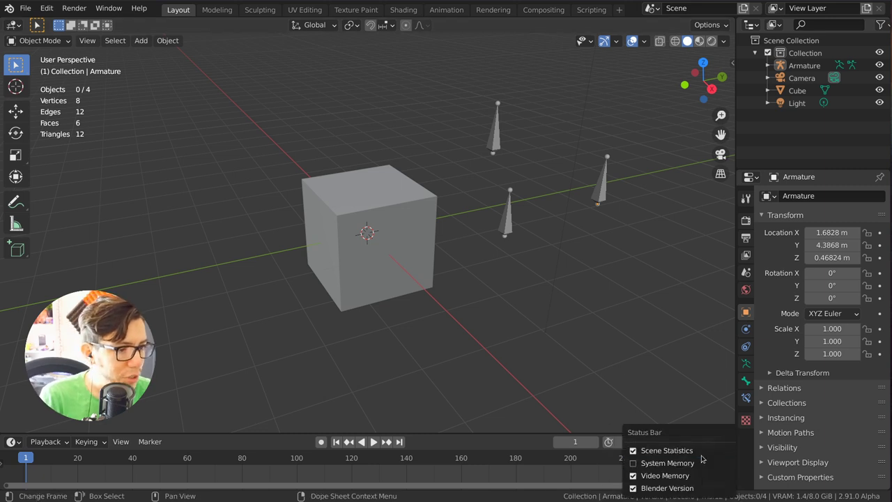
click(690, 450)
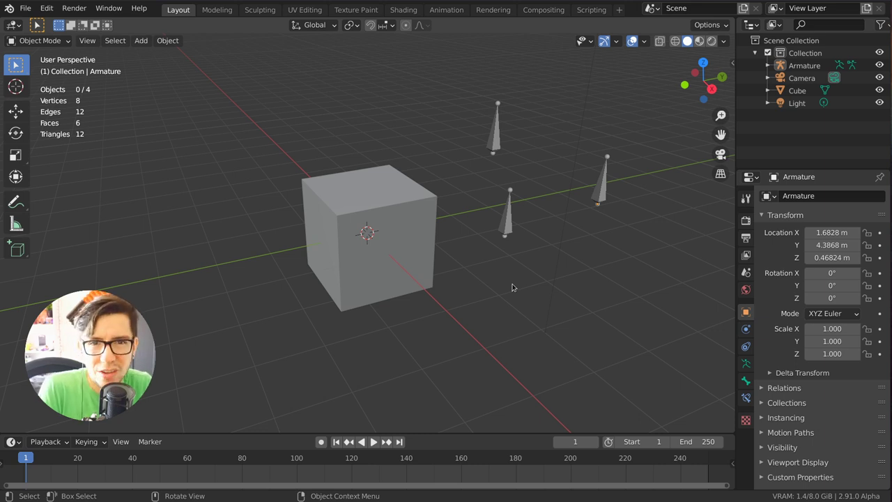
key(super)
text(nvidia)
key(Return)
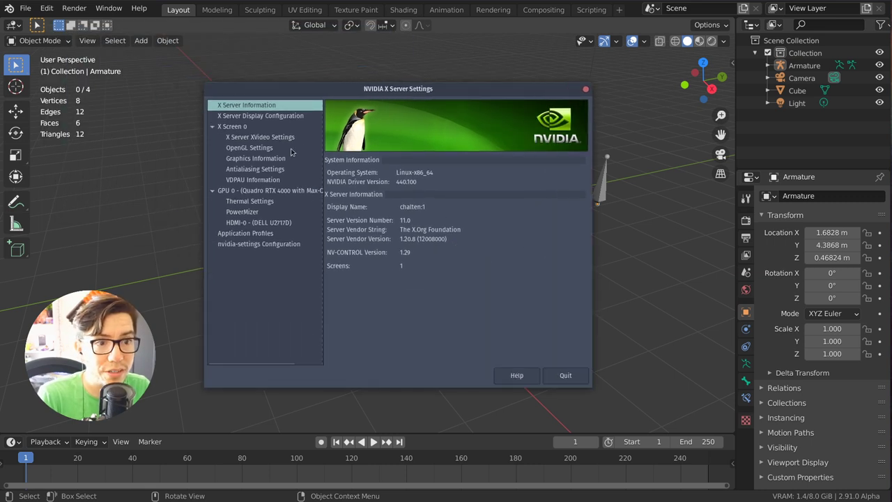
click(276, 191)
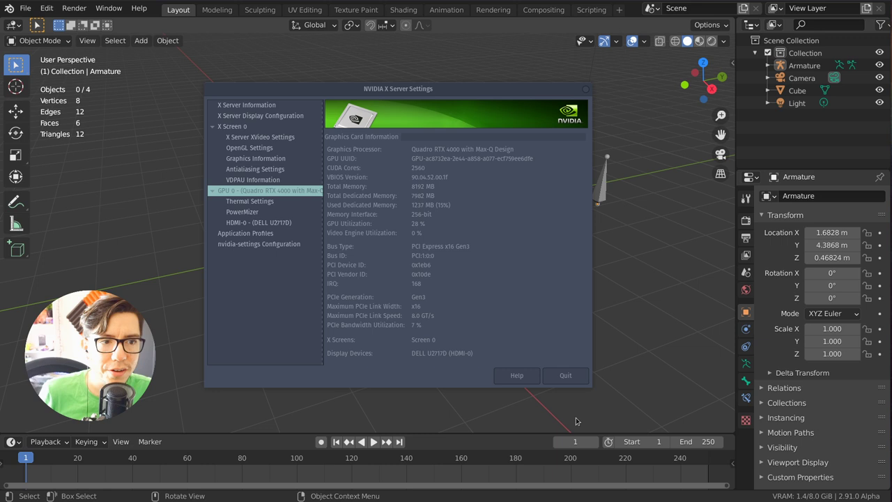
click(577, 378)
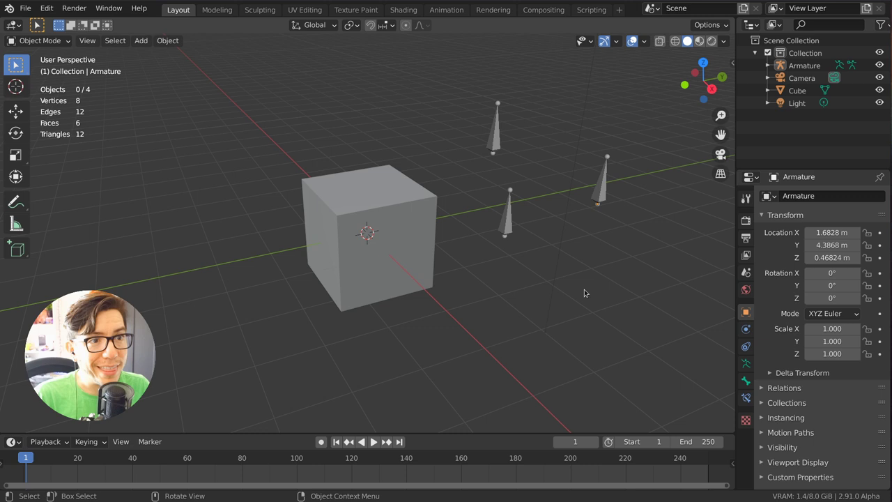
Enable System Memory and Scene Statistics in the status bar, then quit Blender.
right_click(804, 496)
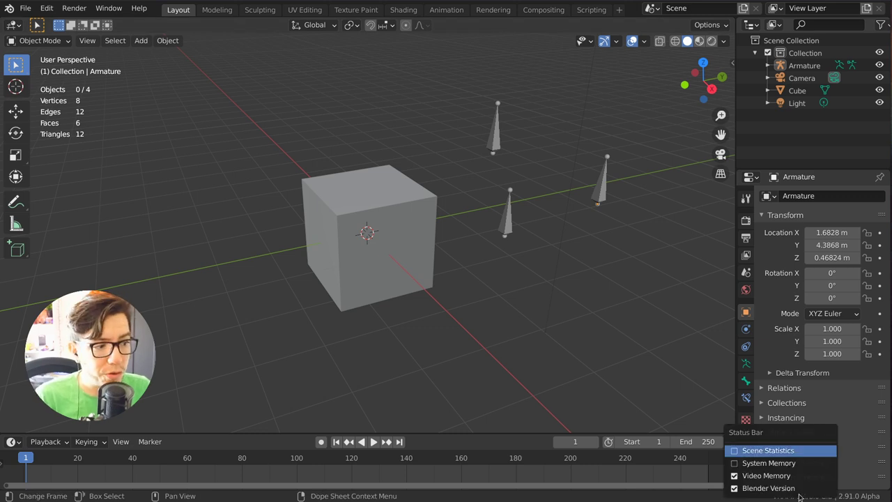
click(780, 463)
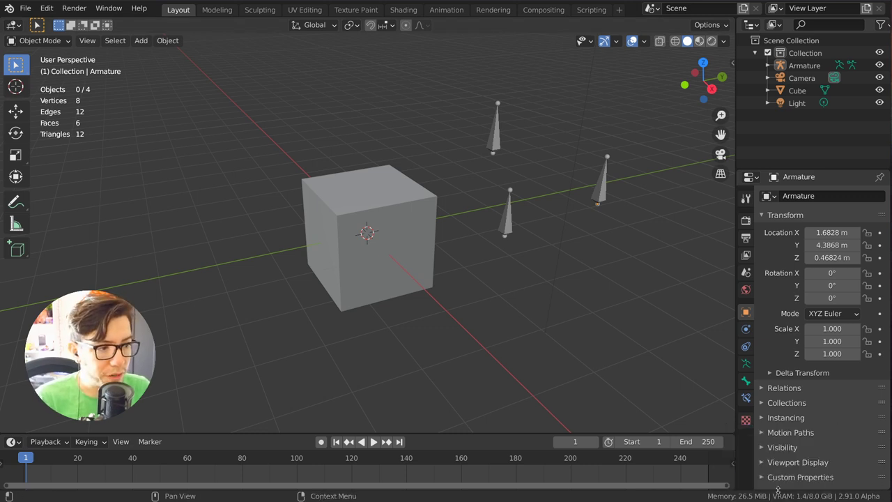
right_click(773, 495)
click(772, 451)
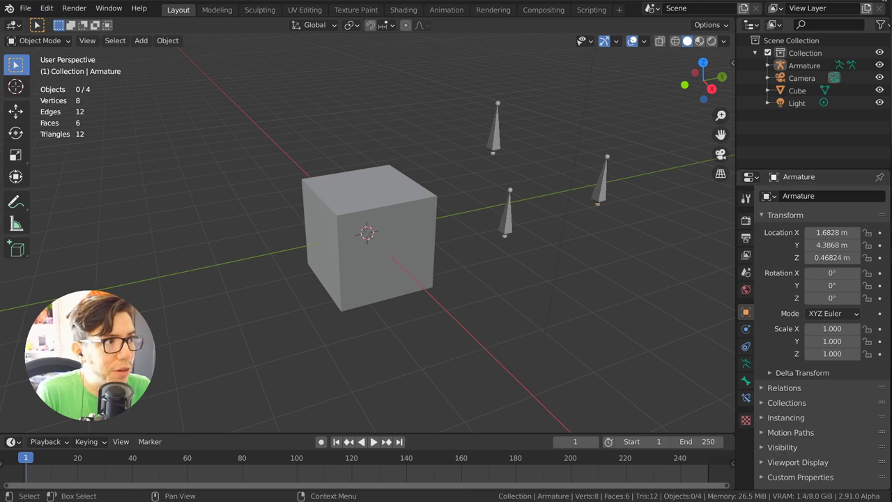
key(ctrl+q)
Quit without saving, relaunch Blender from the terminal, and bring up the F4 menu.
click(418, 273)
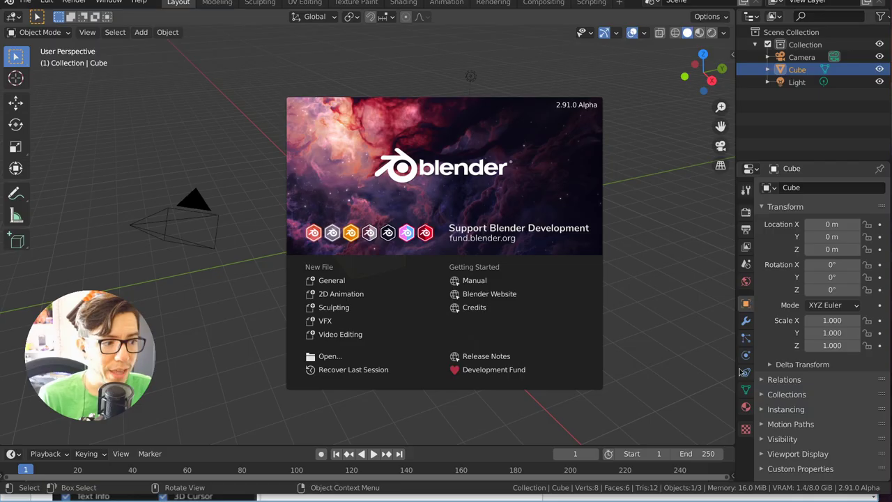
click(544, 378)
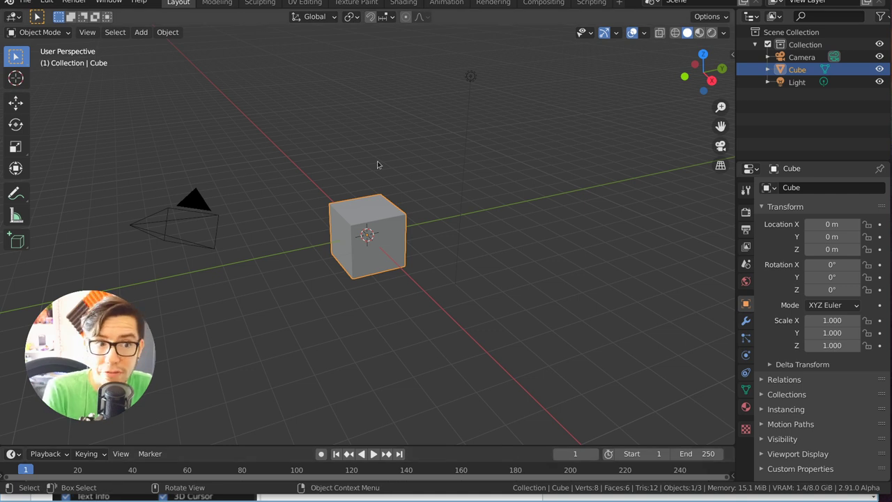
key(F4)
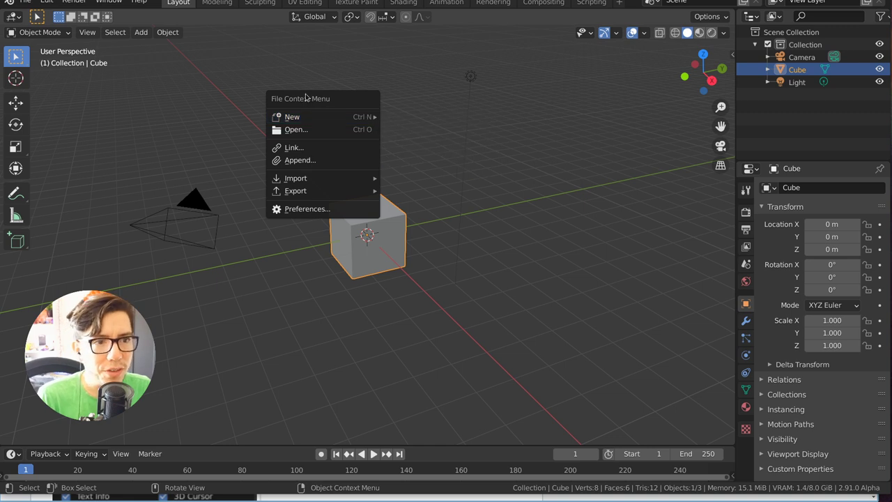
In Preferences > Interface > Status Bar, toggle readouts off and on, leaving all four enabled, then close.
click(313, 210)
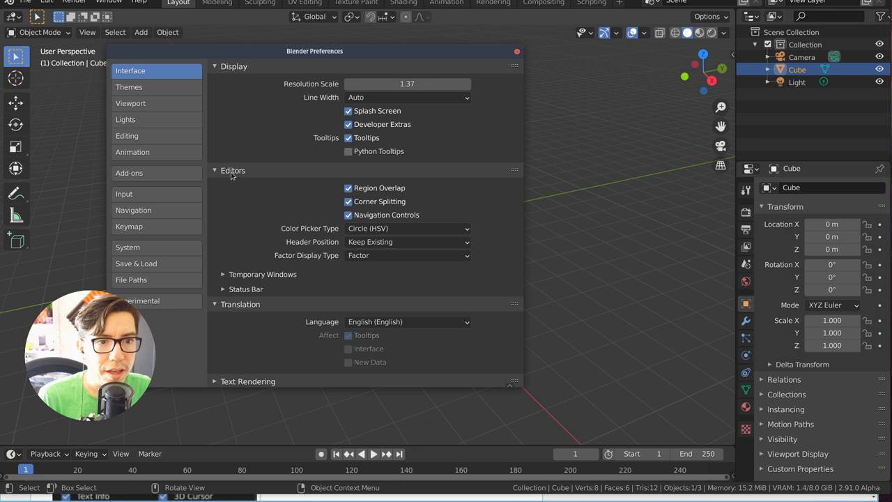
click(240, 289)
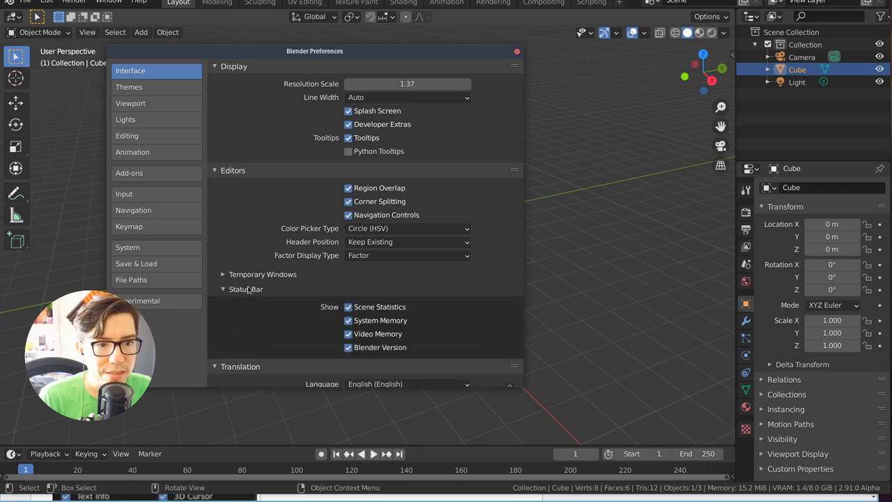
click(377, 333)
click(379, 306)
click(380, 307)
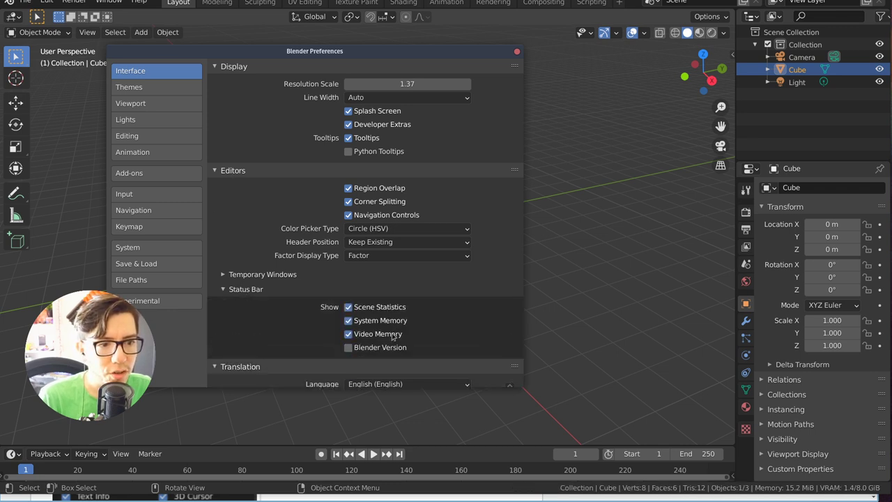
click(377, 334)
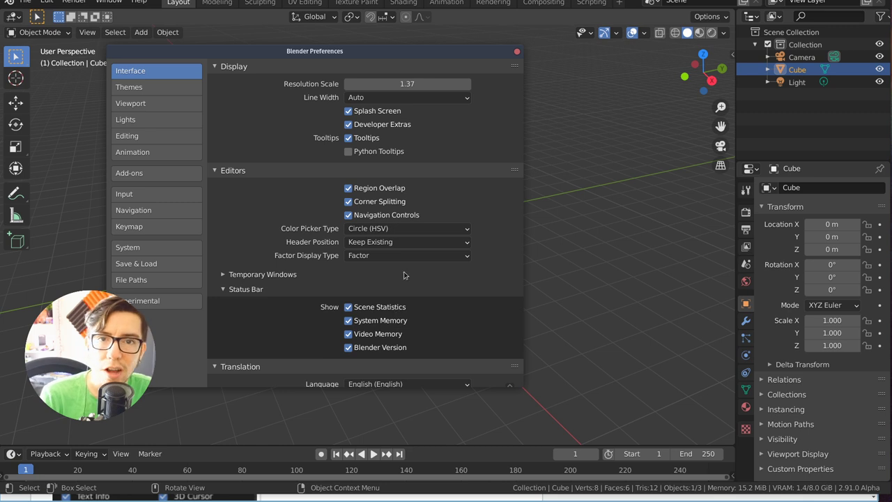
click(517, 51)
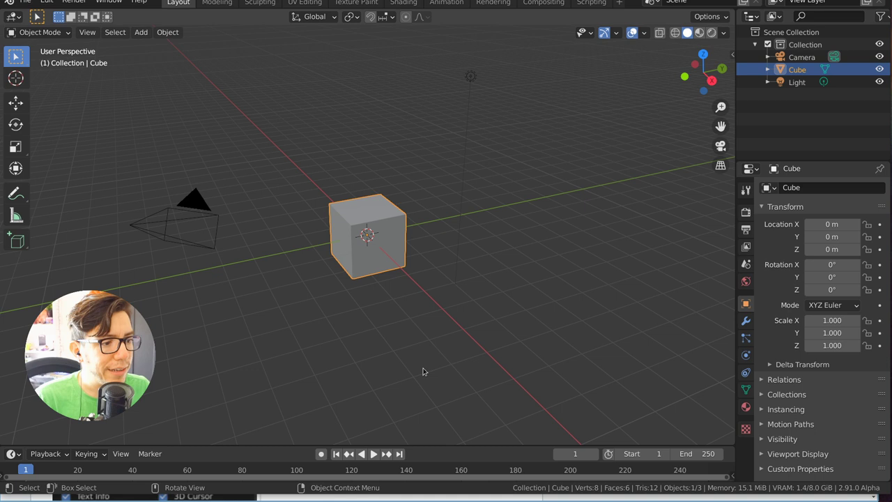
Make the timeline area slightly taller and nudge the window's bottom edge down.
drag(420, 446, 421, 433)
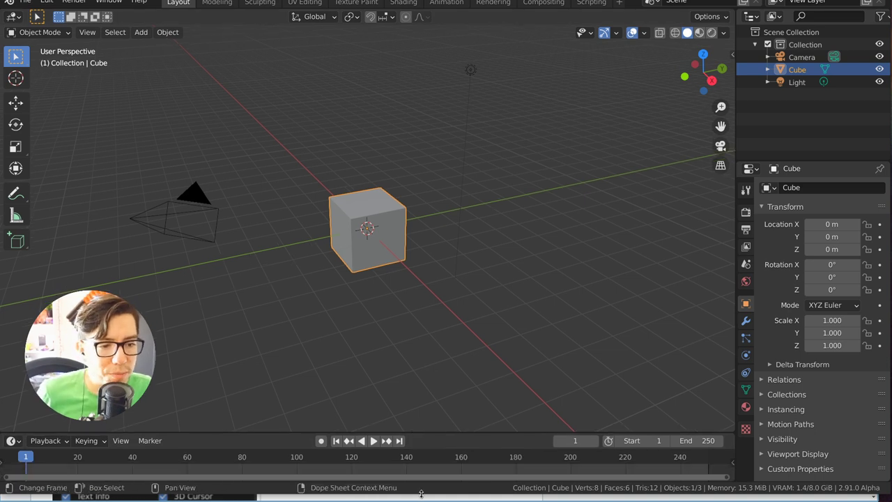
drag(421, 494, 421, 498)
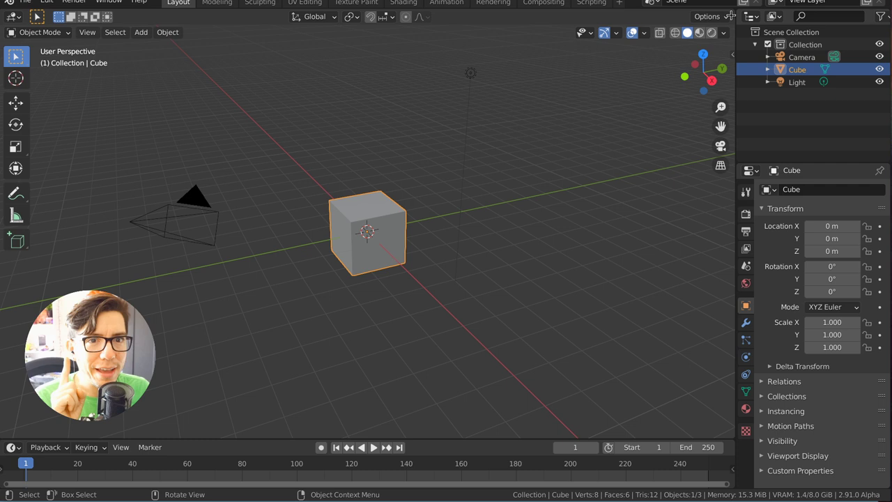
Split the viewport into two side-by-side views and enable the Statistics overlay in each.
drag(728, 18, 455, 42)
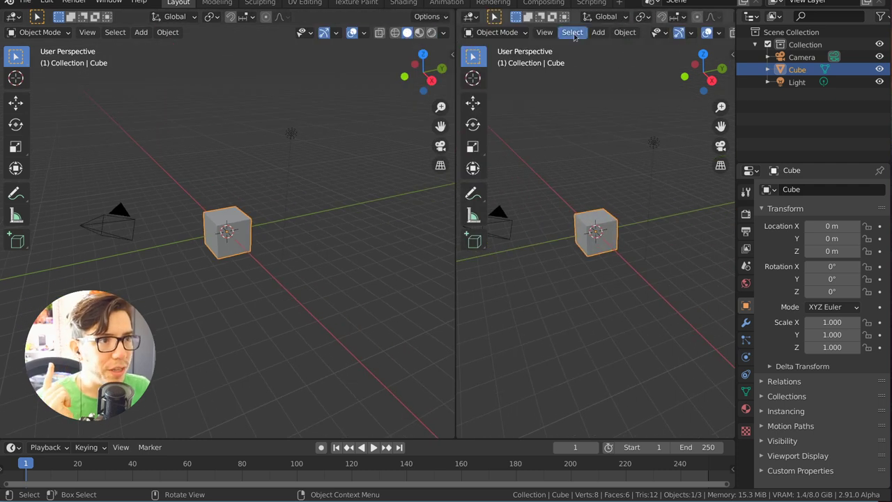
scroll(683, 37, down, 3)
click(652, 34)
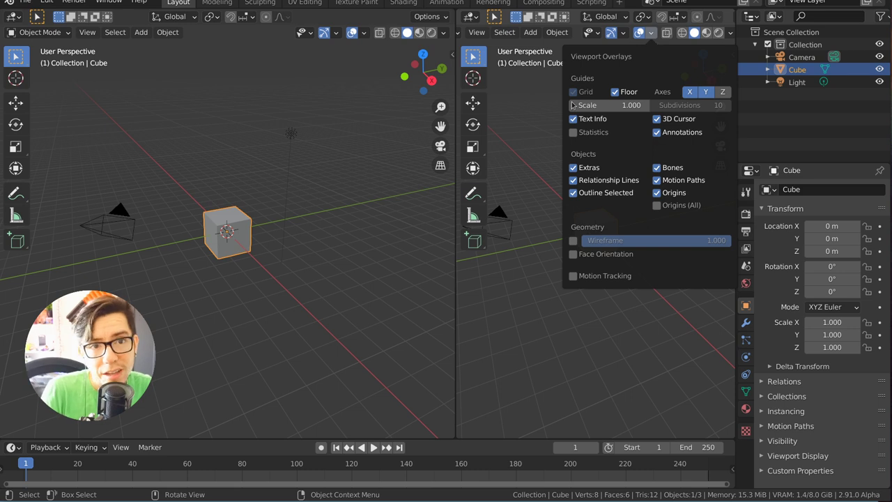
click(596, 132)
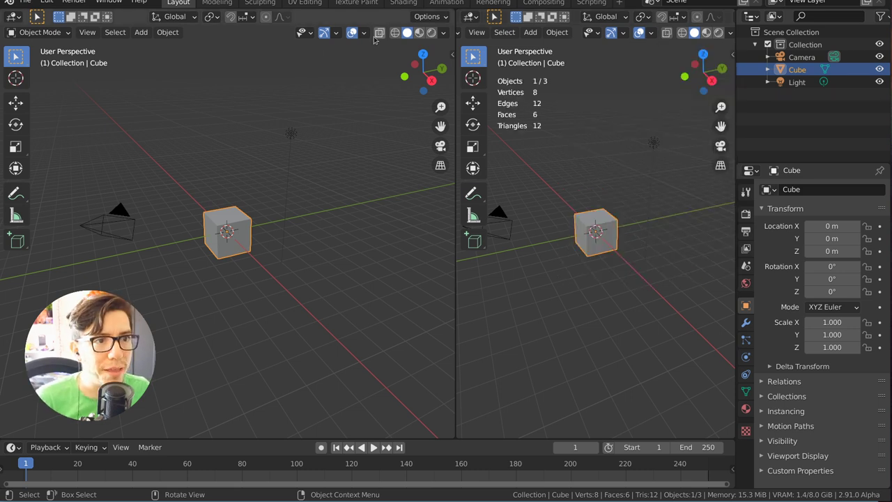
click(363, 33)
click(301, 133)
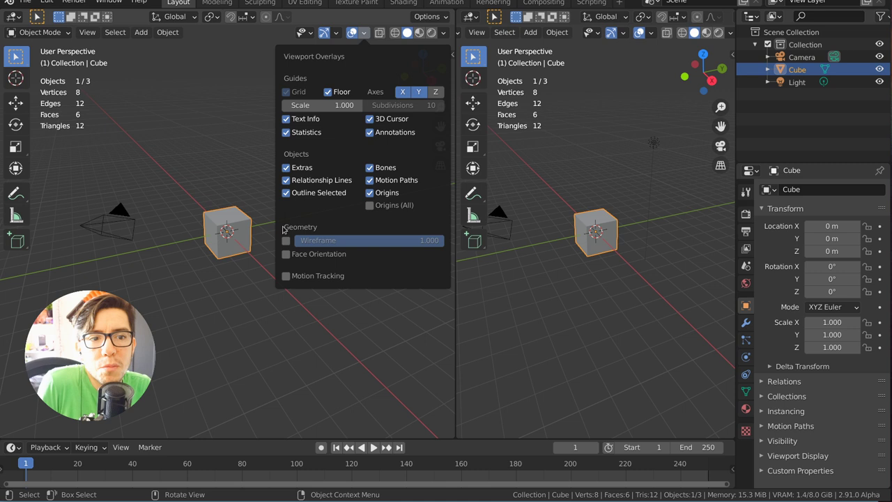
Duplicate the cube into Cube.001 and Cube.002, then isolate Cube.002 in local view.
scroll(230, 223, down, 3)
key(shift+d)
click(324, 211)
key(shift+d)
click(249, 261)
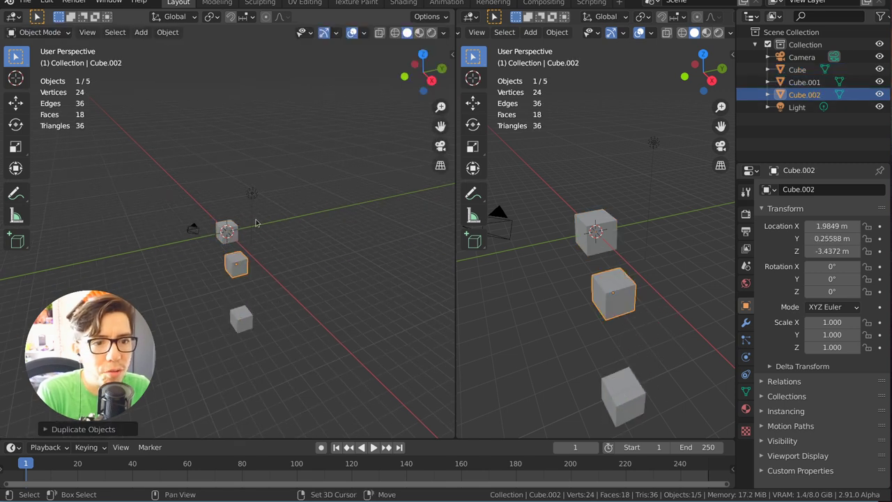
key(KP_Divide)
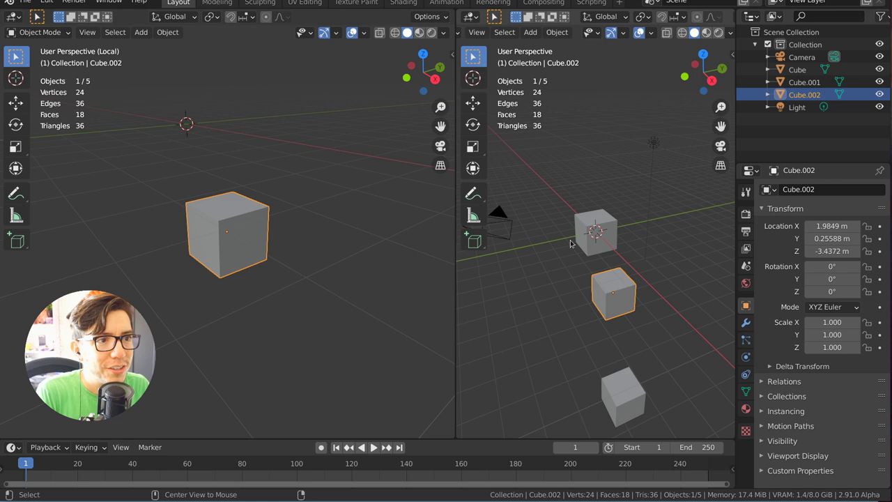
Clear the selection in the left viewport so no objects are selected (0/5).
click(403, 200)
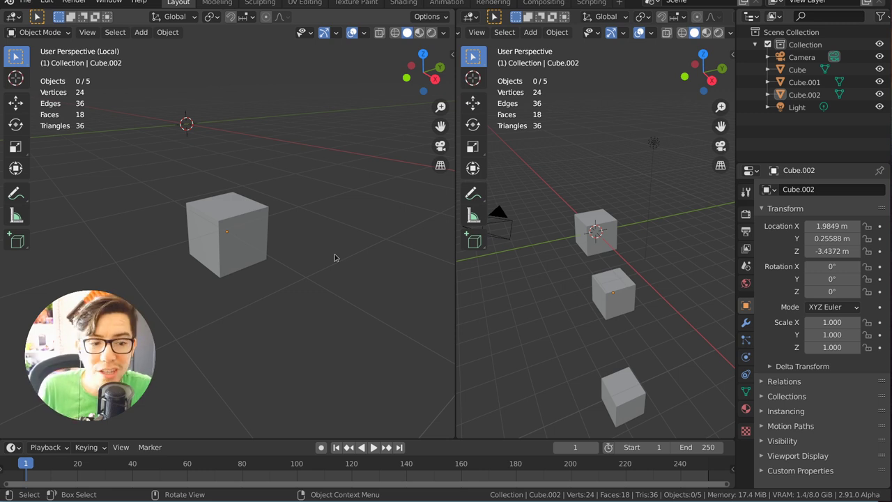
Turn the left view's Statistics overlay off and back on, then select Cube.002 (1/5).
key(shift+a)
mouse_move(285, 345)
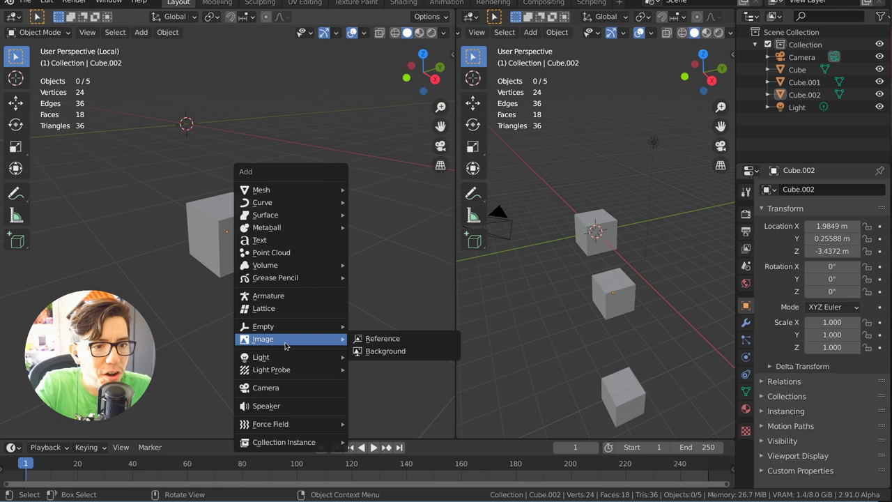
click(363, 33)
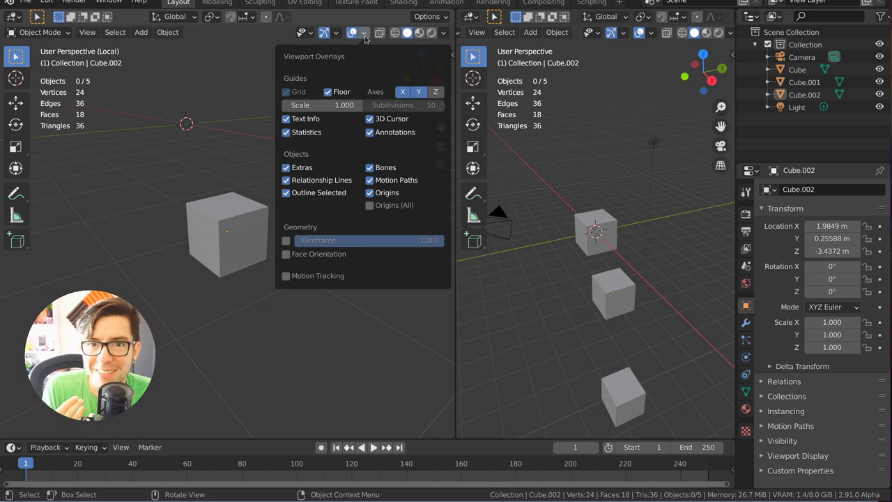
click(314, 133)
click(313, 132)
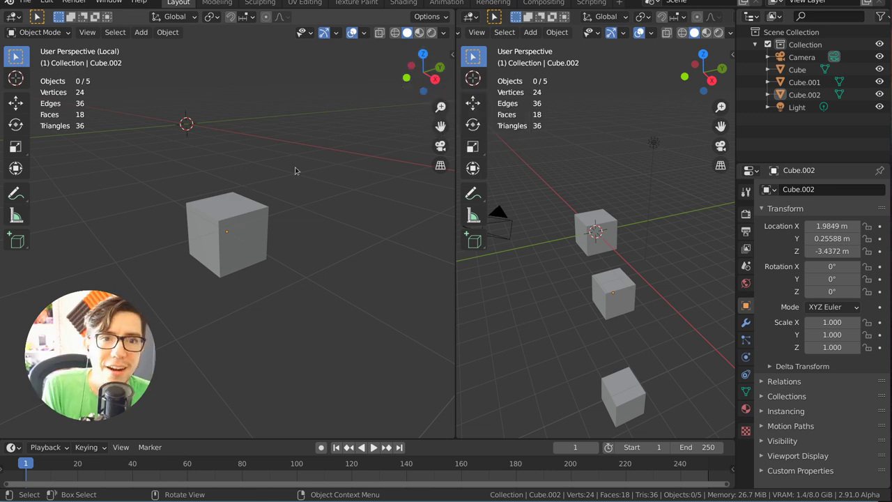
click(263, 223)
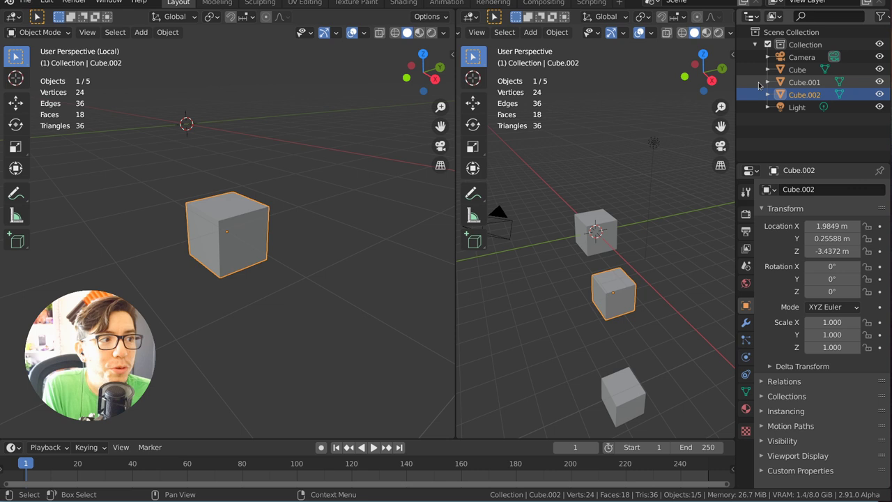